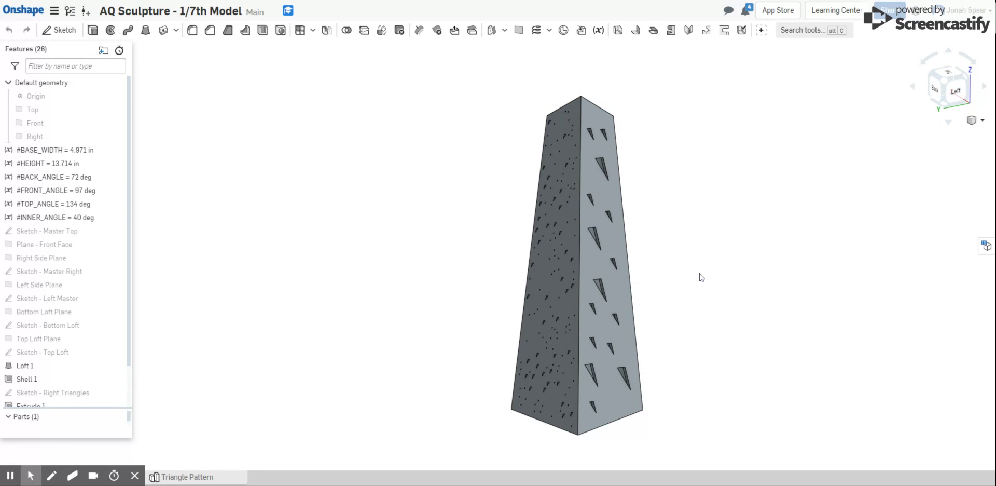
Examine the triangle cutout pattern on the sculpture's back and side faces up close and from several angles
right_drag(704, 294, 733, 274)
scroll(516, 377, up, 3)
scroll(517, 377, up, 5)
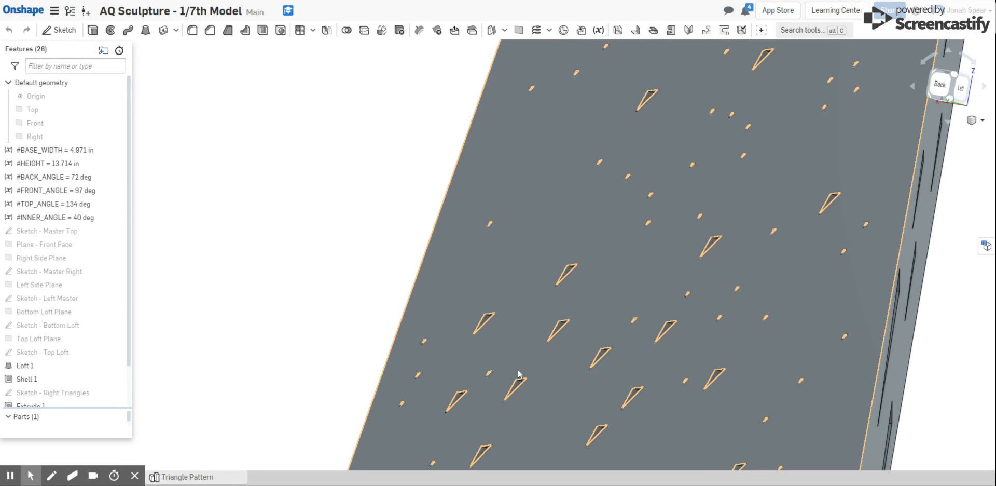
middle_drag(601, 149, 520, 394)
click(744, 66)
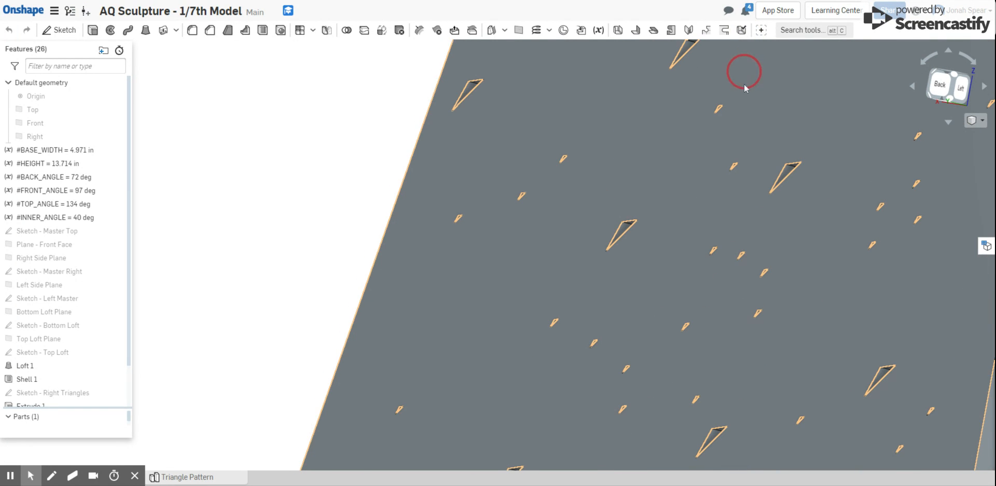
middle_drag(733, 95, 491, 443)
scroll(610, 201, down, 5)
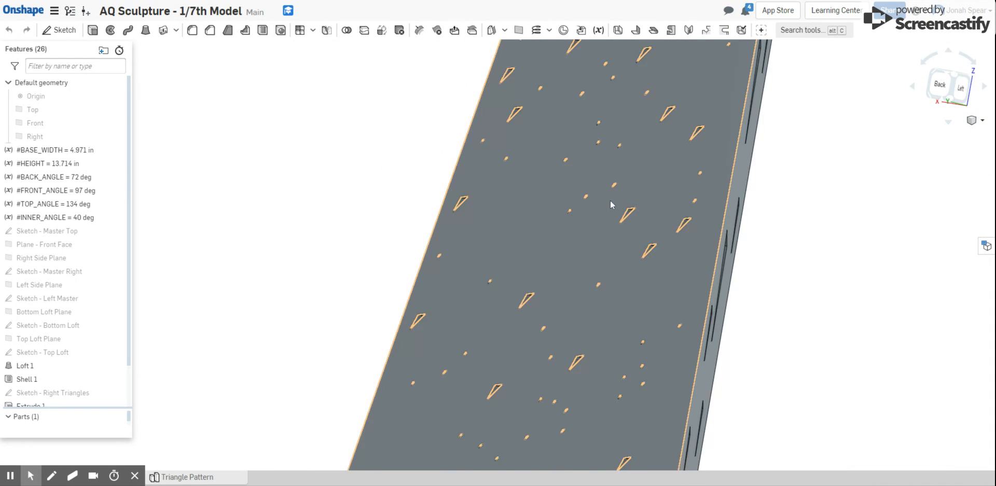
scroll(611, 233, down, 5)
middle_drag(611, 246, 570, 259)
right_drag(570, 259, 623, 190)
scroll(616, 195, down, 3)
middle_drag(615, 196, 592, 230)
scroll(593, 230, up, 3)
scroll(592, 230, down, 1)
mouse_move(628, 234)
right_down()
mouse_move(640, 223)
mouse_move(642, 236)
right_up()
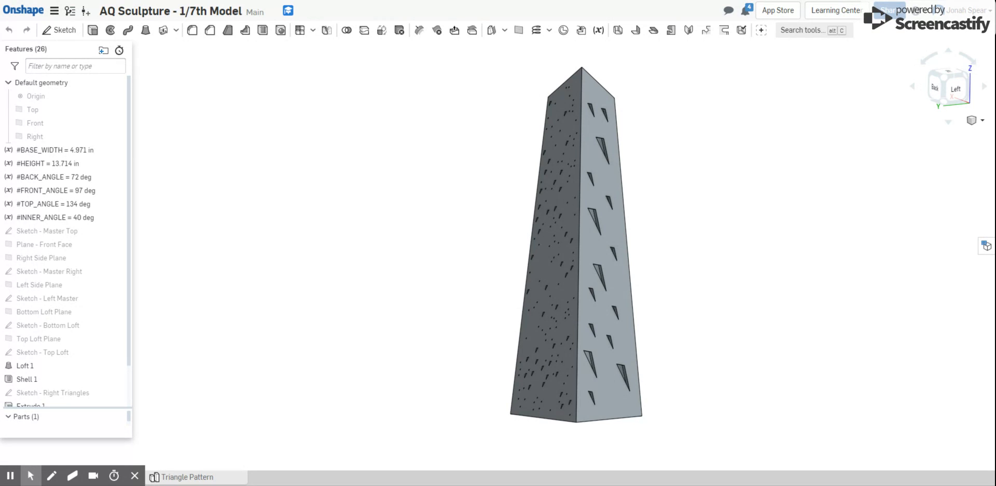
Open the Random Triangles document and read through its FeatureScript code
click(25, 11)
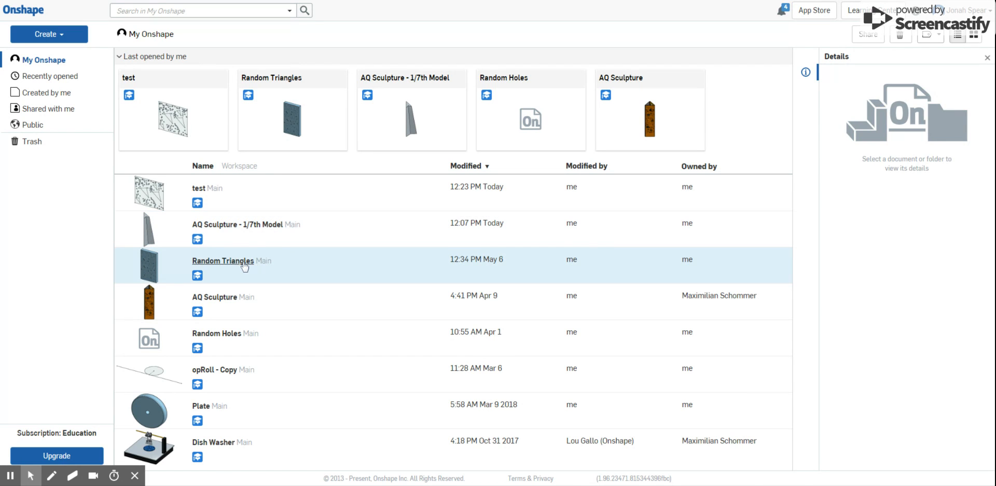
click(244, 266)
click(245, 262)
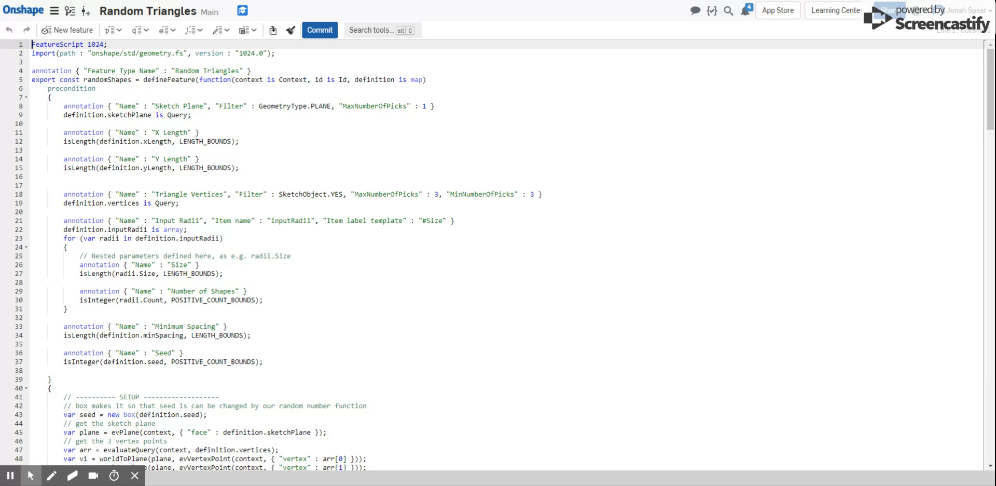
scroll(5, 60, down, 12)
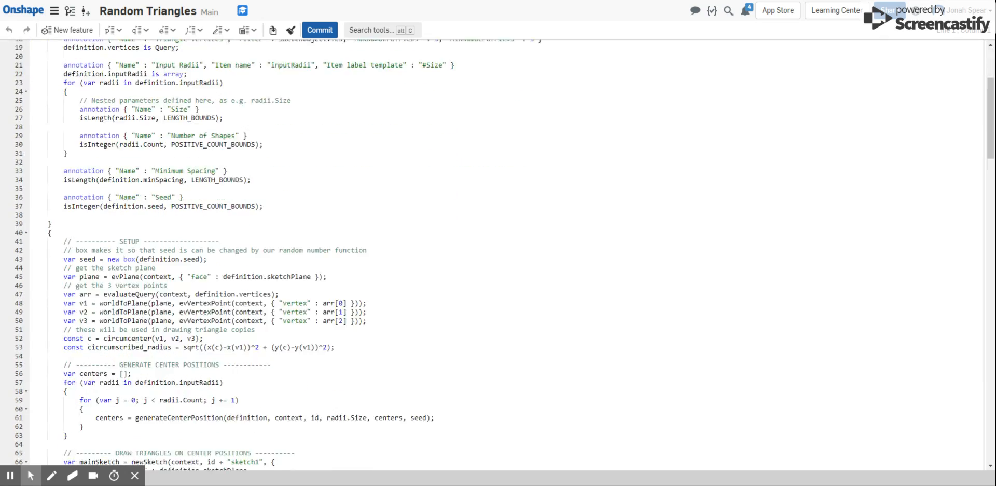
scroll(505, 254, down, 8)
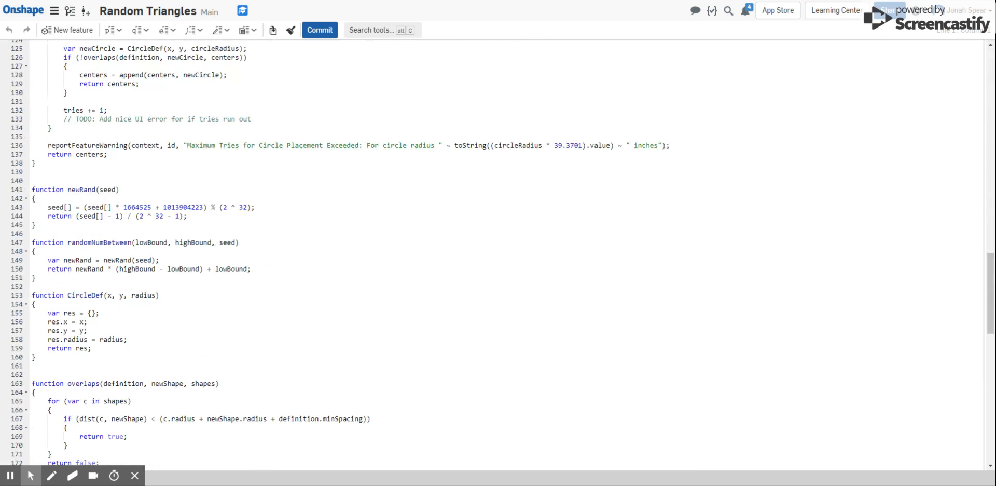
drag(989, 319, 924, 88)
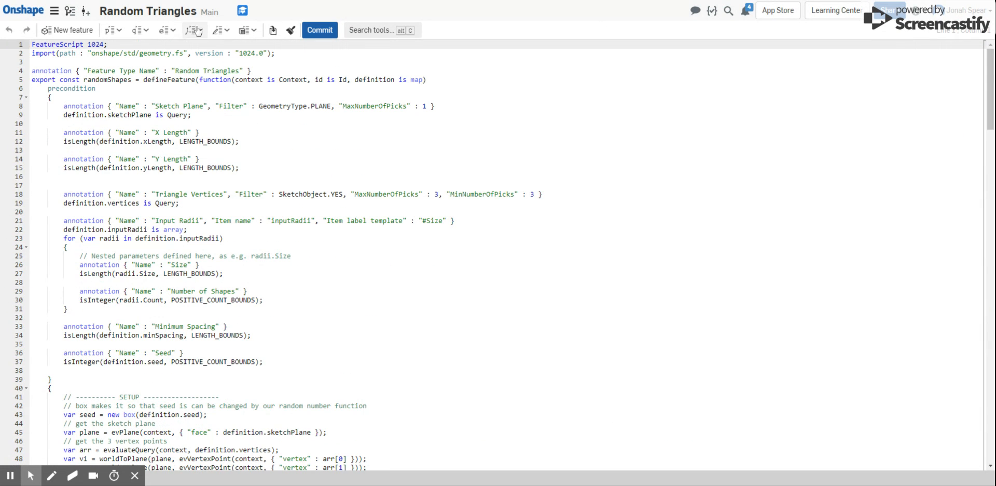
Return to the document list and create a new document named "test"
click(34, 12)
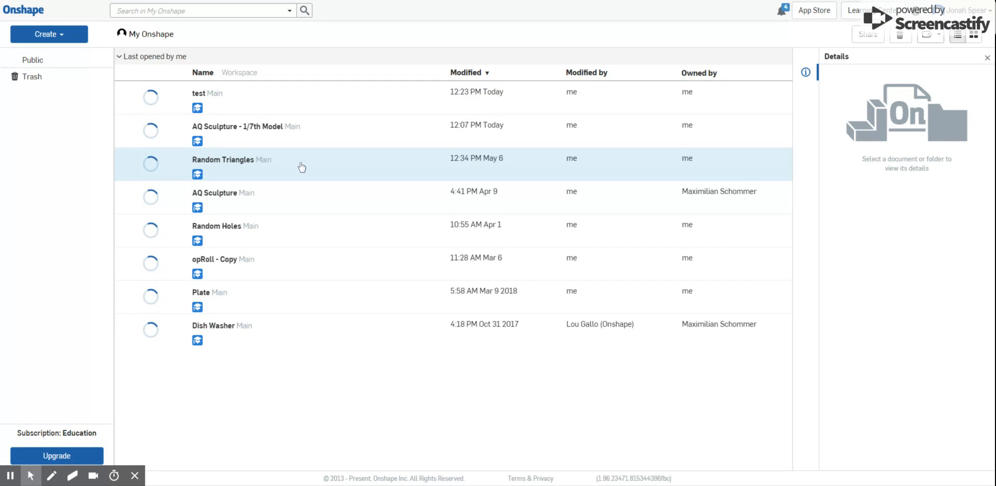
click(73, 35)
click(60, 55)
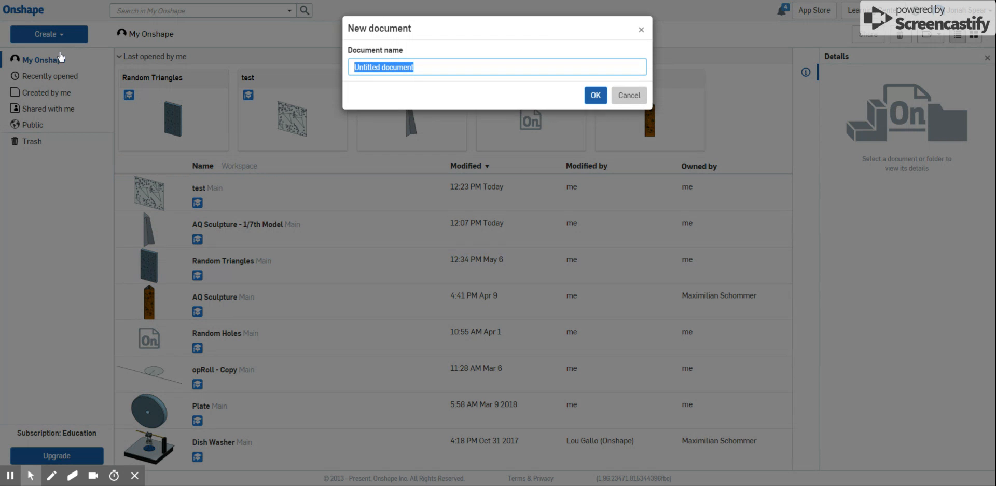
text(jtest)
key(BackSpace)
key(BackSpace)
key(BackSpace)
text(test)
key(Return)
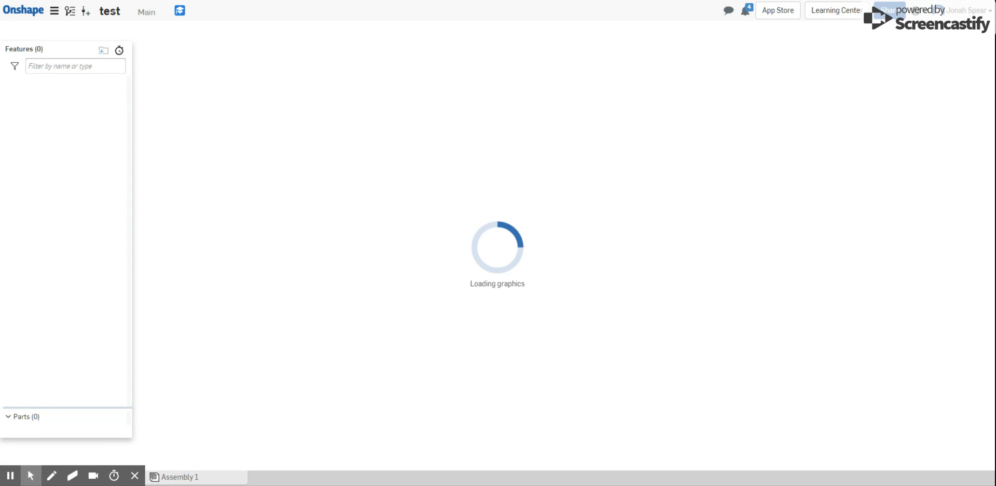
Sketch a closed three-line triangle in the upper-left quadrant of the Front plane and finish the sketch
click(468, 162)
key(n)
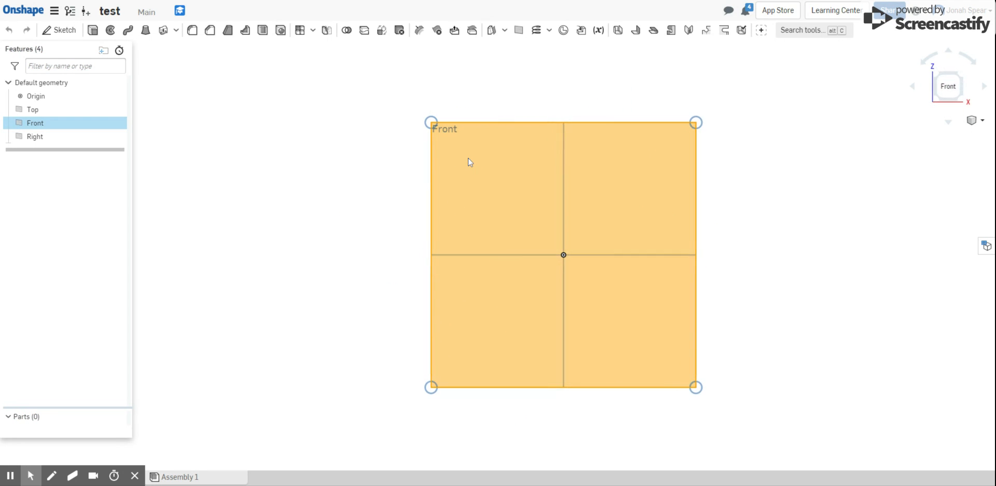
key(s)
click(468, 195)
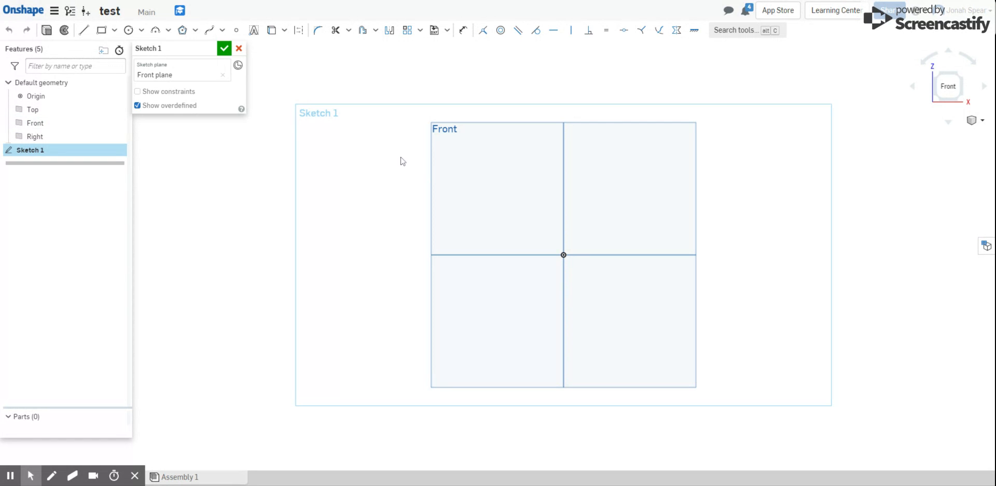
click(84, 29)
click(468, 170)
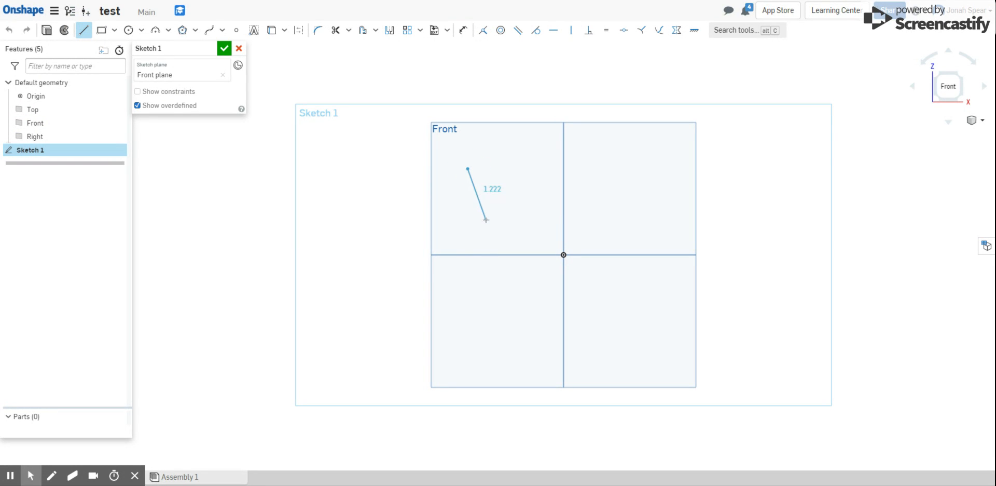
click(502, 222)
click(503, 188)
click(467, 169)
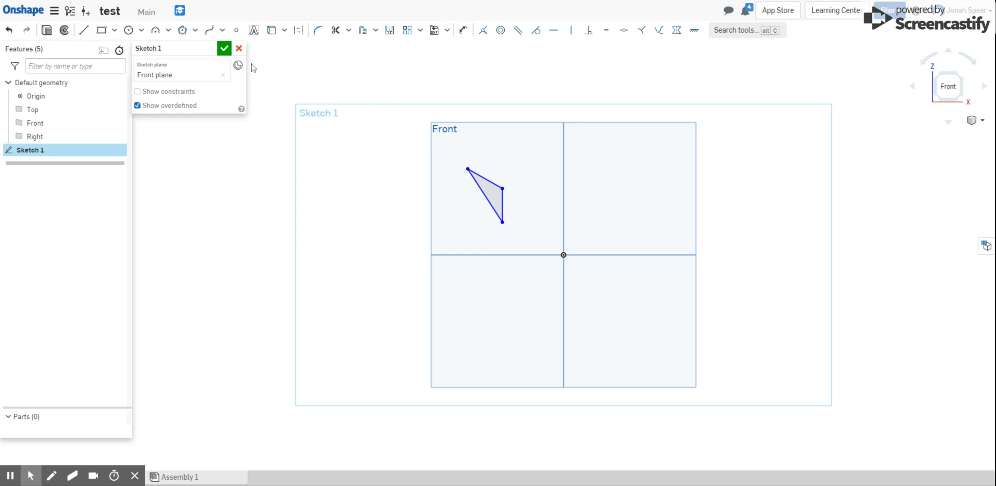
click(224, 49)
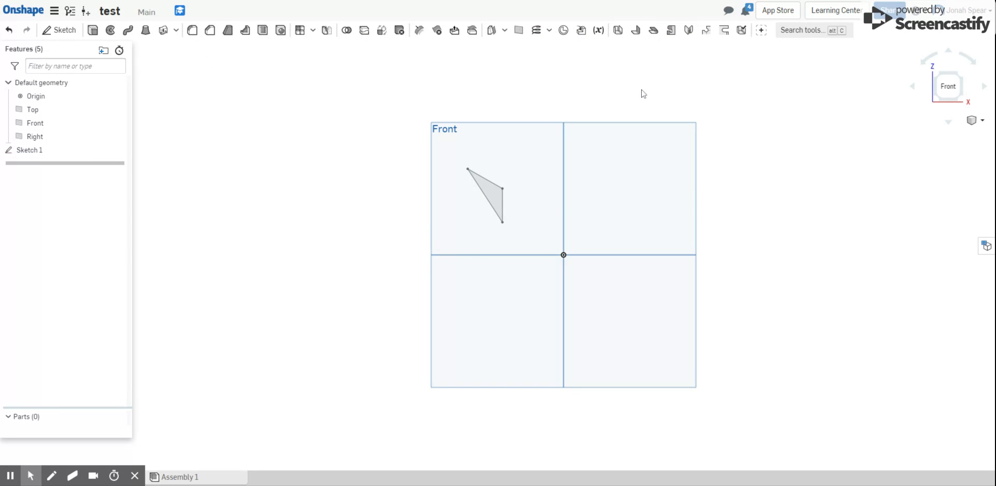
Add the Random Triangles custom feature from version V20 of the Random Triangles document in My Onshape
click(761, 30)
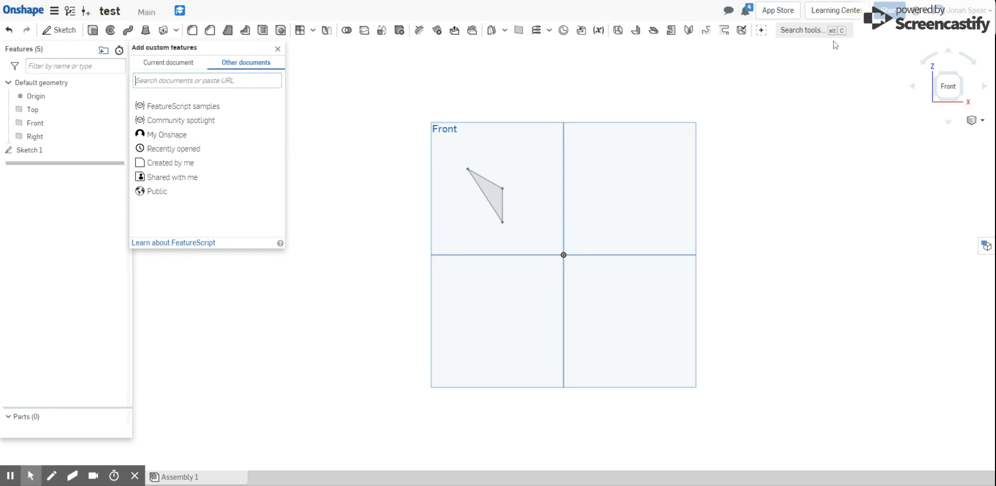
click(221, 136)
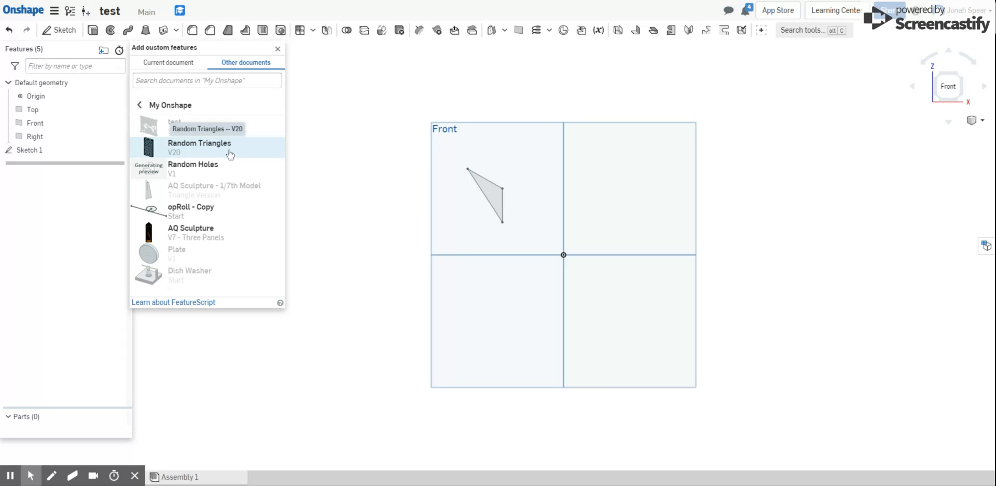
click(230, 150)
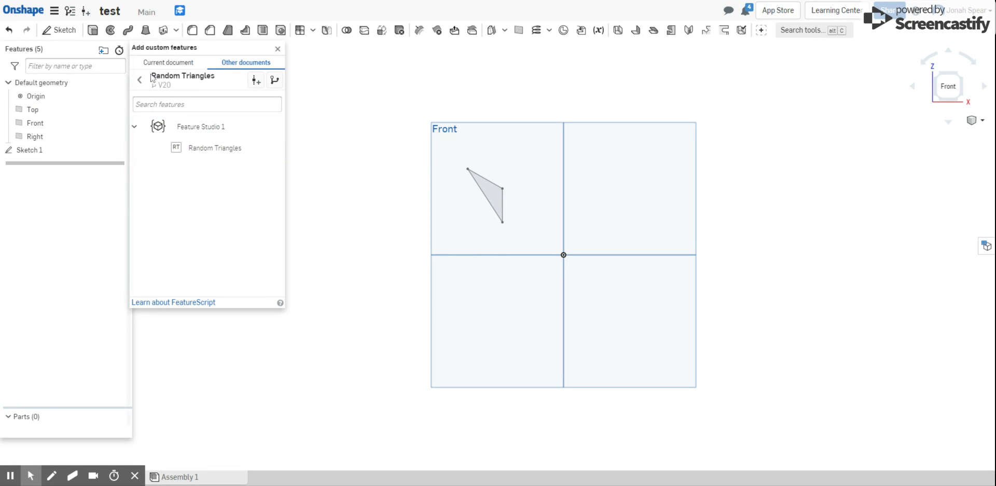
click(228, 151)
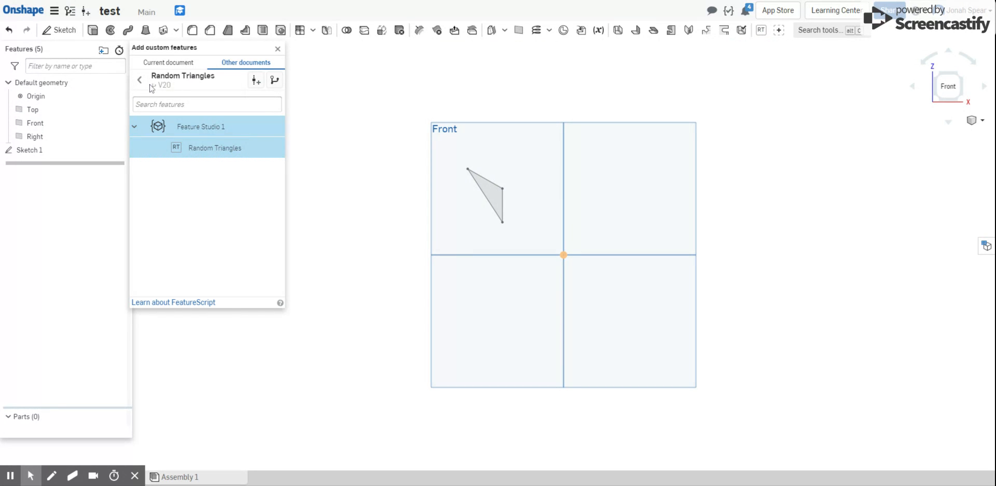
click(277, 49)
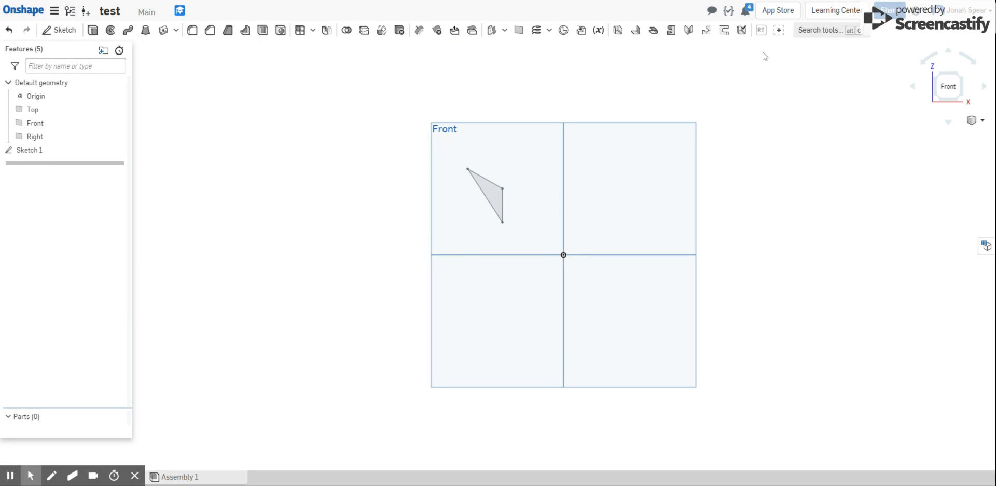
Start a Random Triangles feature on the Front plane with an X length and Y length of 10 in
click(761, 32)
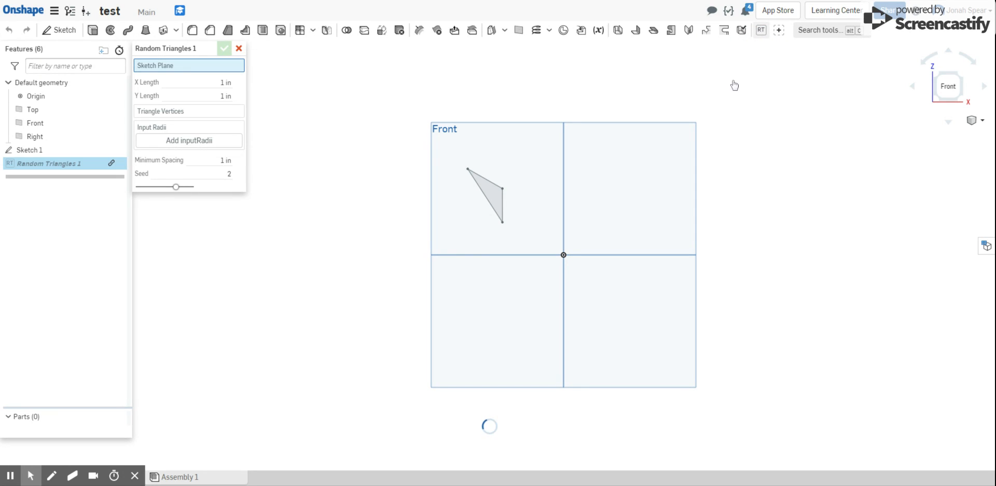
click(516, 157)
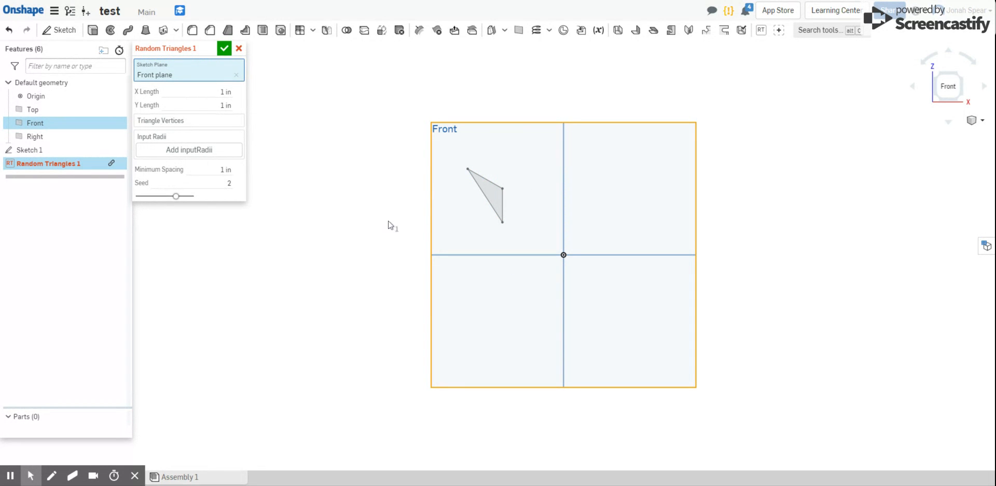
click(191, 96)
key(Tab)
text(10)
key(Tab)
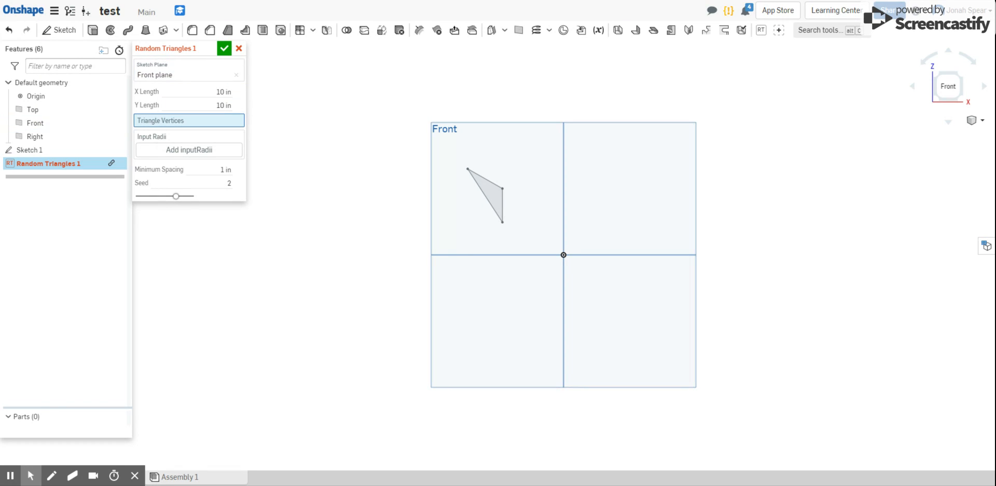
Choose the sketched triangle's three corners as the triangle vertices and set the minimum spacing to 0.1 in
click(468, 169)
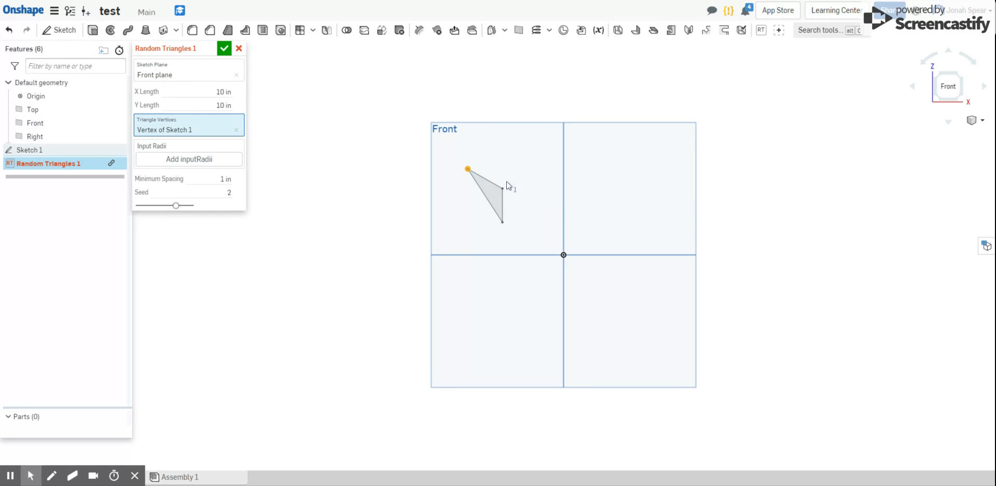
click(502, 188)
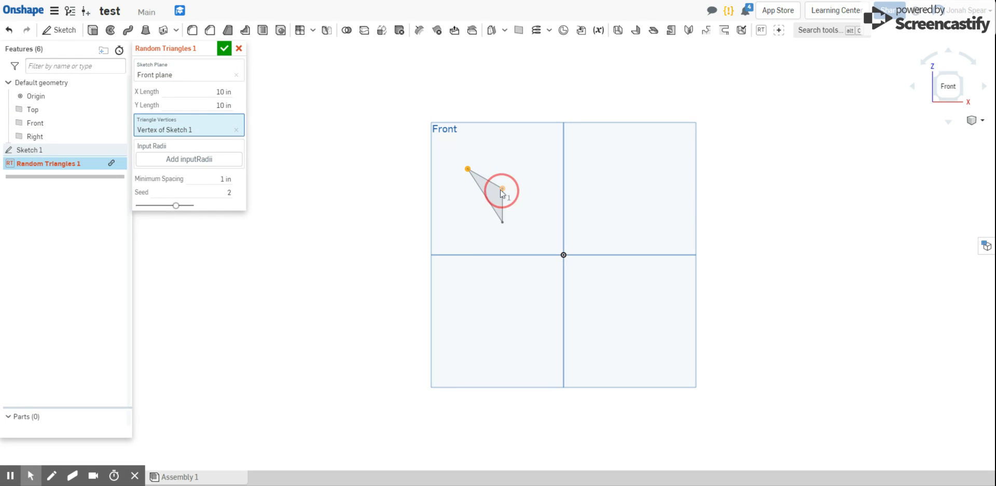
click(502, 222)
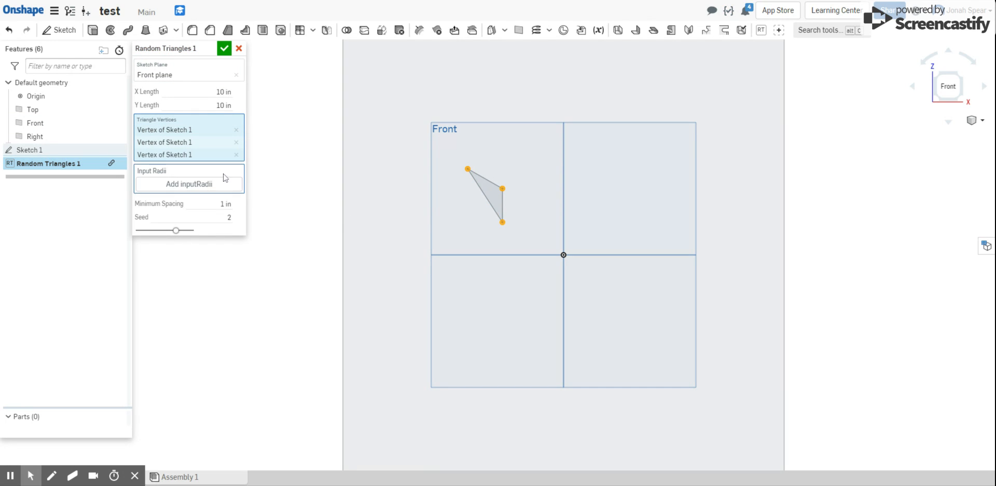
click(225, 204)
text(0.1)
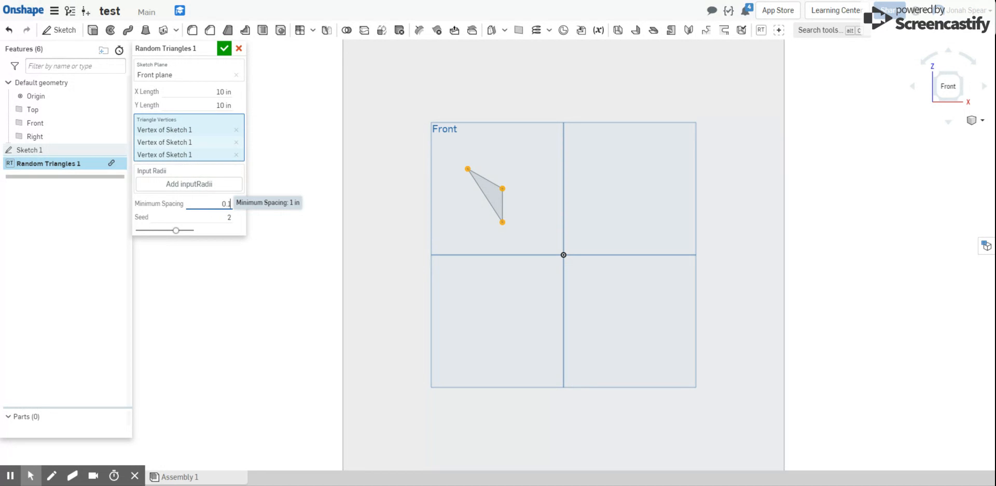
key(Tab)
Add an input radii entry to the feature and hide Sketch 1 and the default planes
click(212, 185)
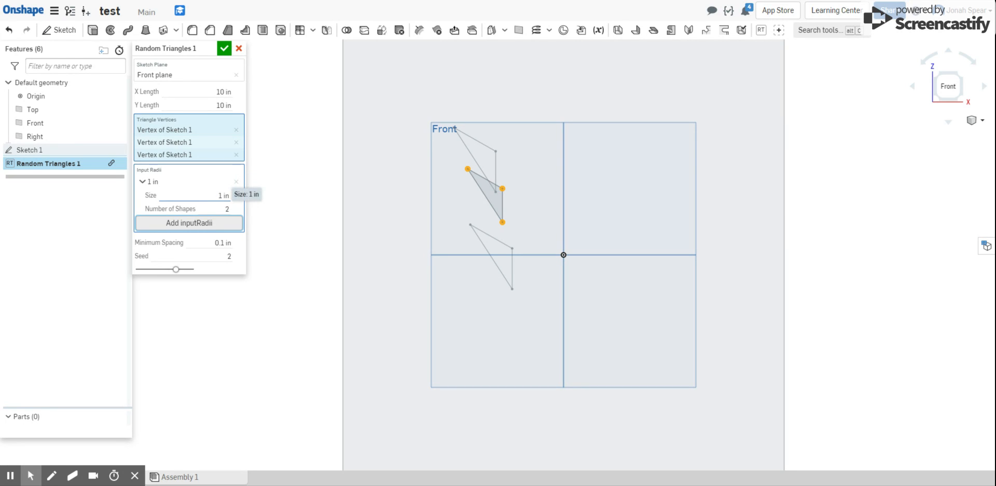
click(121, 149)
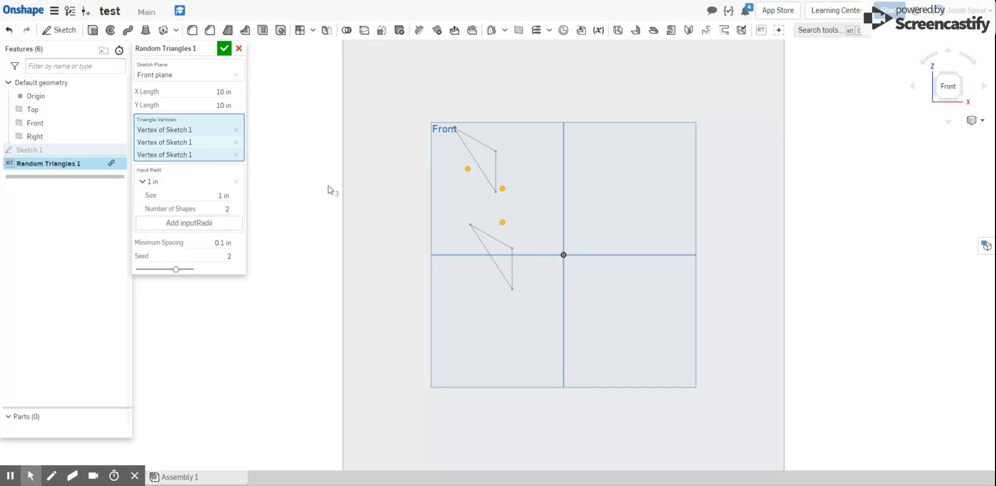
click(226, 208)
click(843, 205)
scroll(348, 211, down, 5)
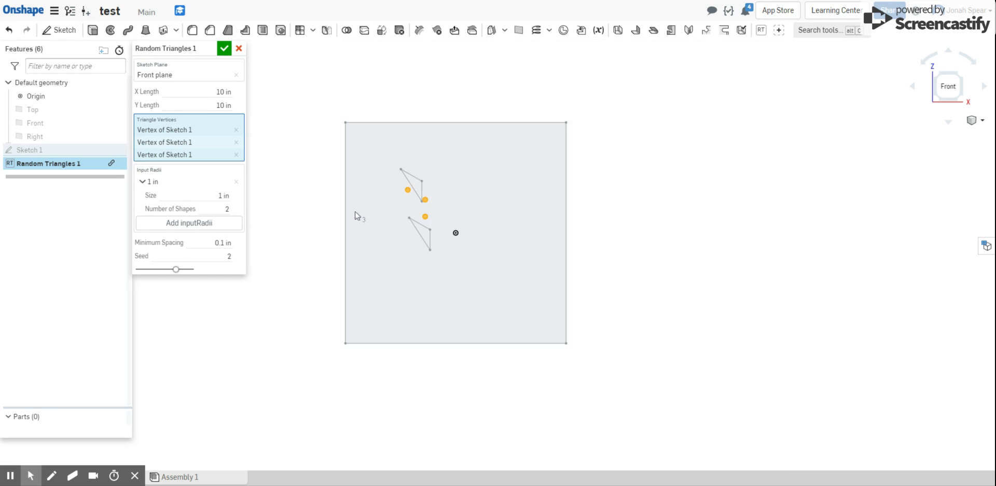
Set the number of shapes for the 1 in input radii entry to 10
click(223, 208)
click(276, 196)
click(226, 208)
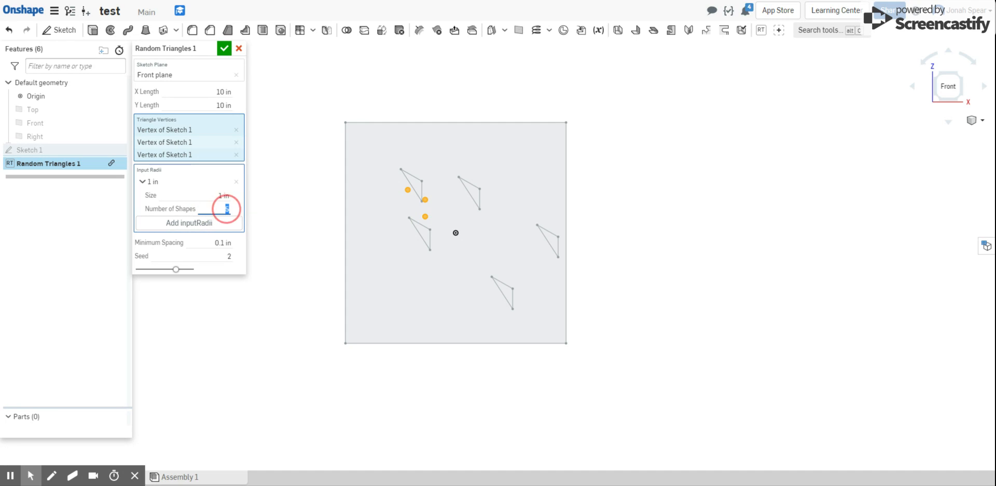
click(271, 224)
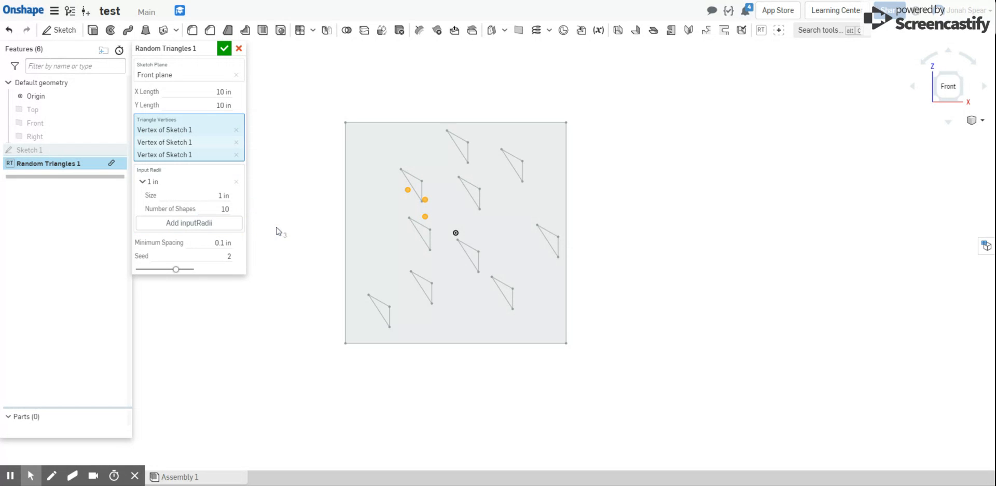
Set the size of the existing input radii entry to 2 in
click(223, 195)
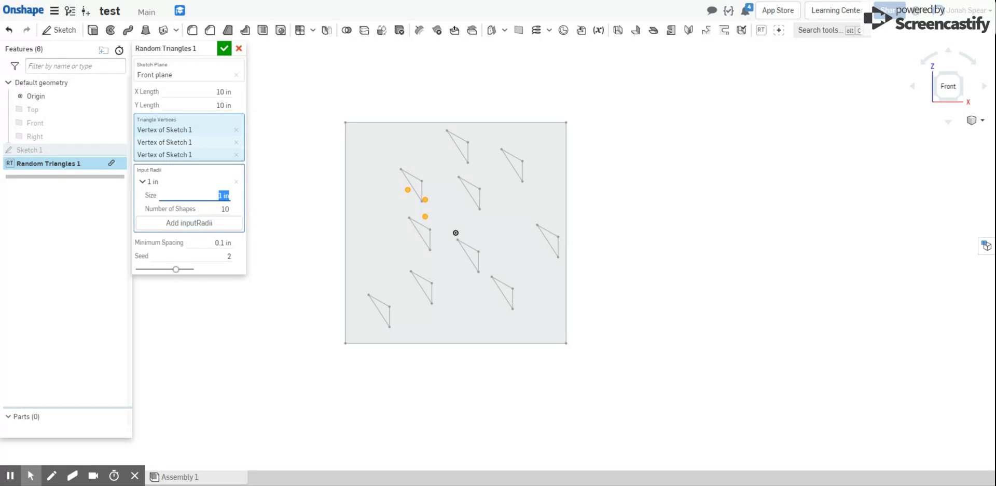
text(2)
click(269, 214)
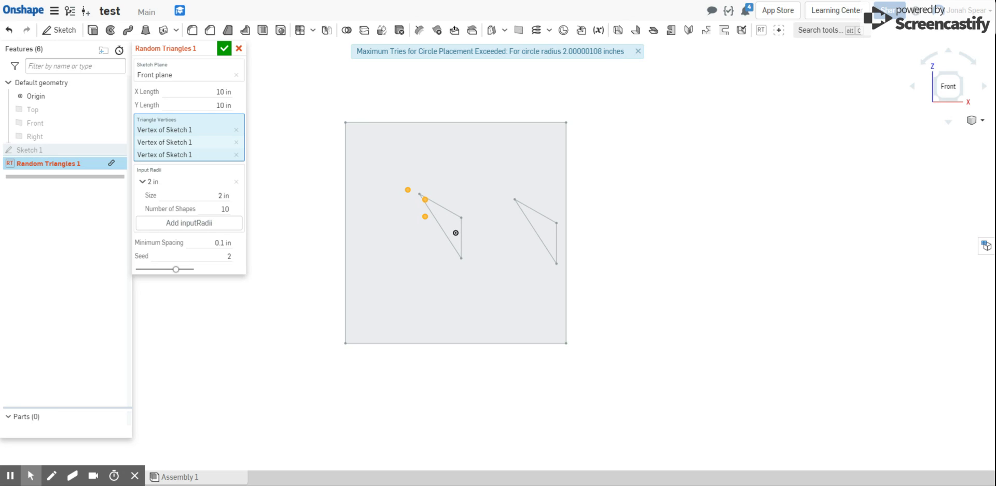
Set the input radii entry's number of shapes to 5 and its size to 1 in
click(197, 197)
click(225, 208)
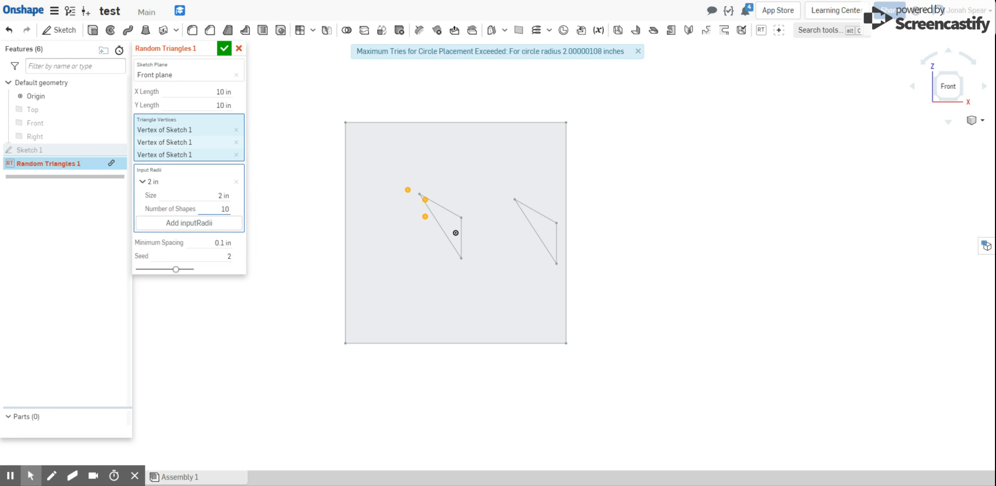
text(5)
click(302, 207)
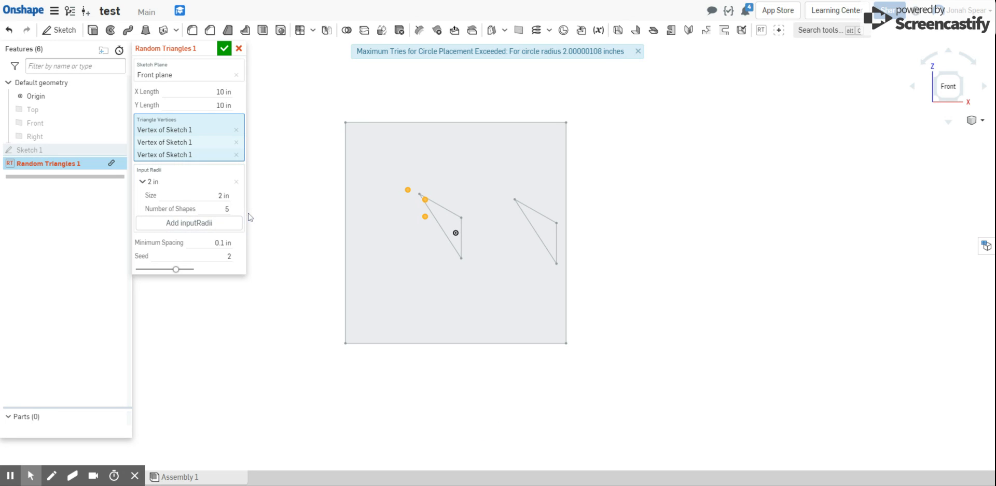
click(638, 51)
click(224, 195)
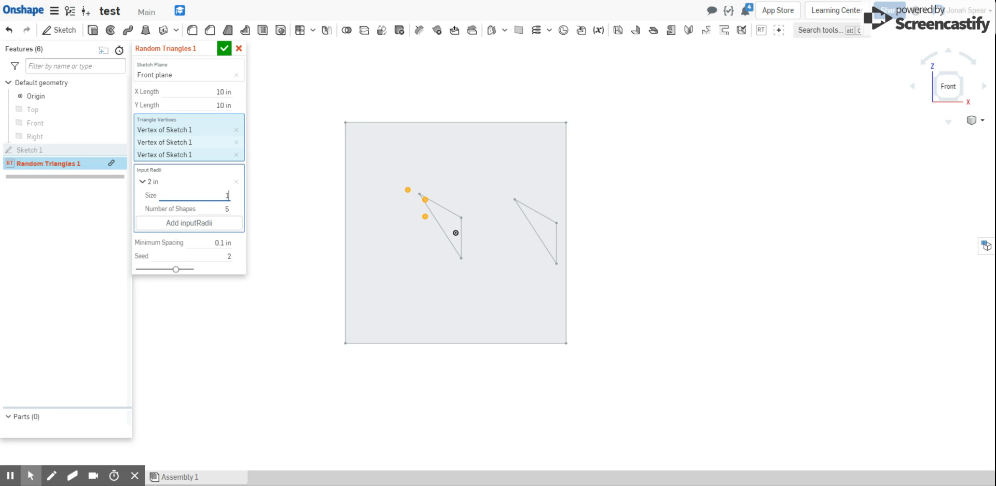
text(1)
click(291, 138)
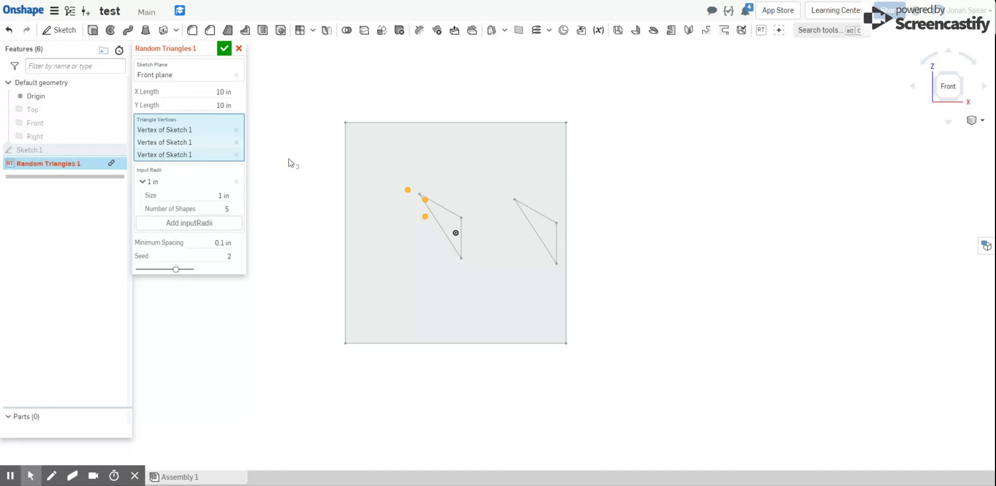
Add a second input radii entry with a size of 0.5 in and 10 shapes
click(221, 227)
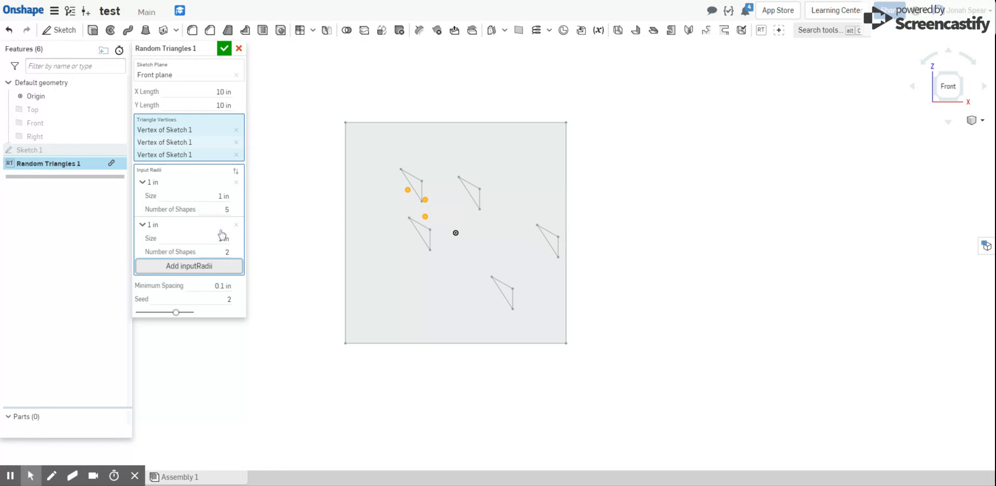
click(223, 238)
text(0.5)
key(Tab)
text(10)
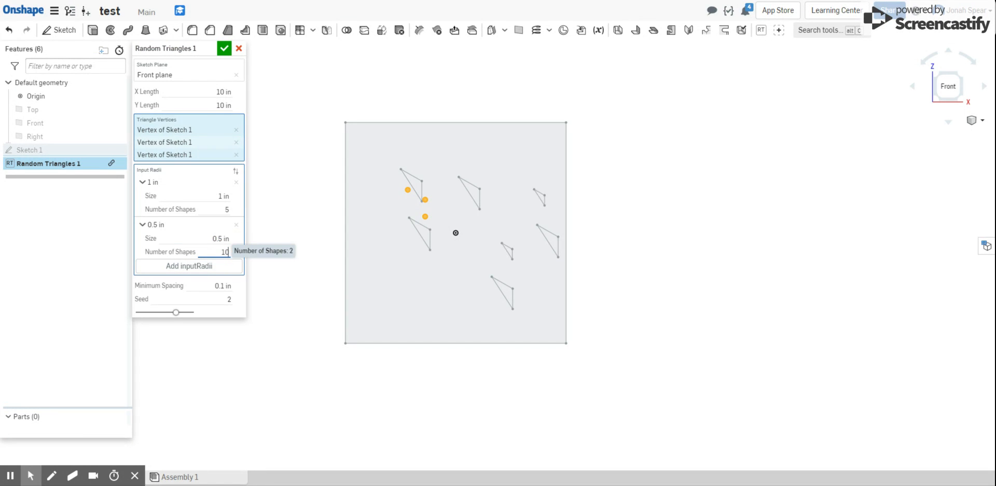
Add a third input radii entry with a size of 0.1 in and 100 shapes, and accept the Random Triangles feature
click(237, 265)
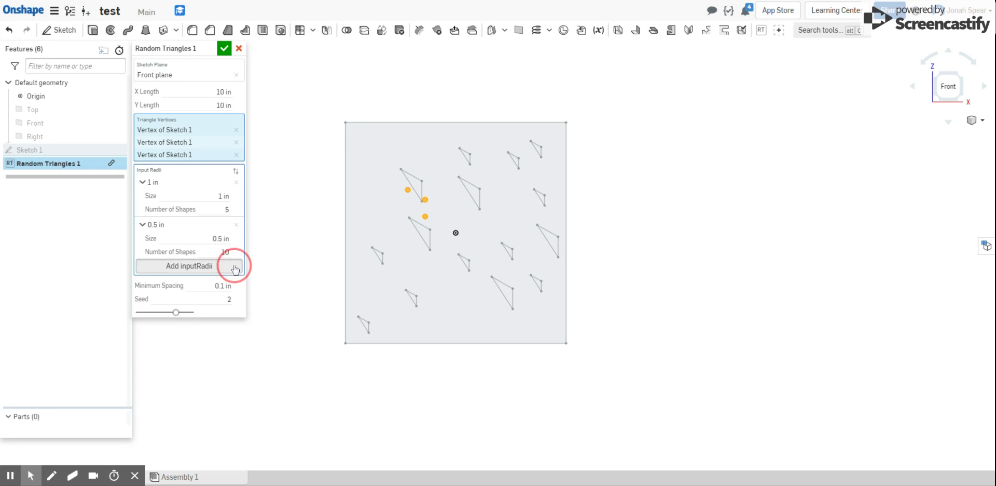
click(225, 281)
text(0.1)
click(221, 292)
text(10)
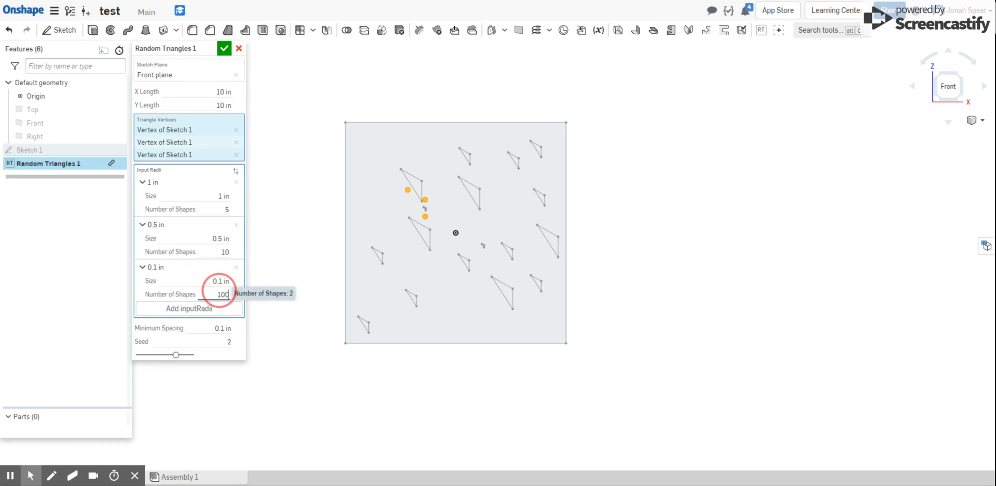
text(0)
click(278, 236)
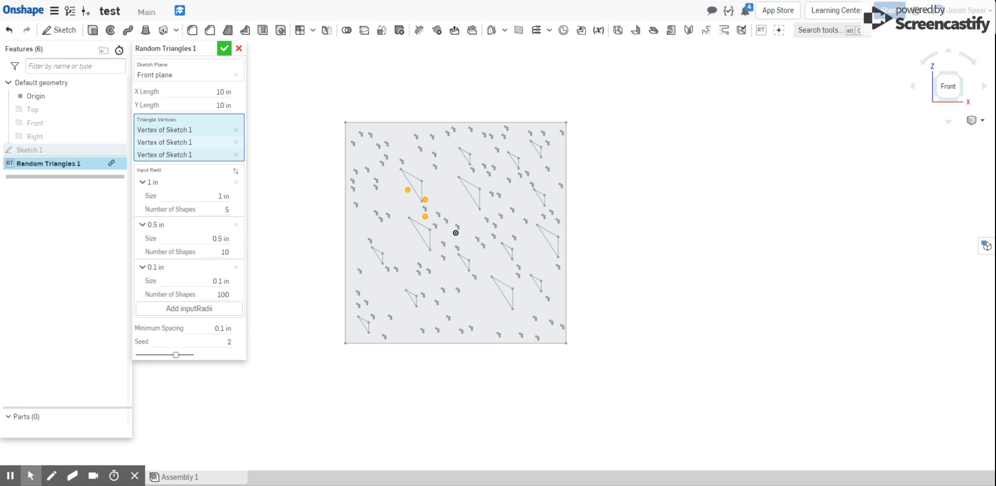
click(224, 48)
Reshape the triangle in Sketch 1 by moving its lowest corner to the opposite side of the upper-left corner, and hide the sketch
click(122, 150)
right_click(101, 149)
click(113, 166)
drag(425, 217, 395, 223)
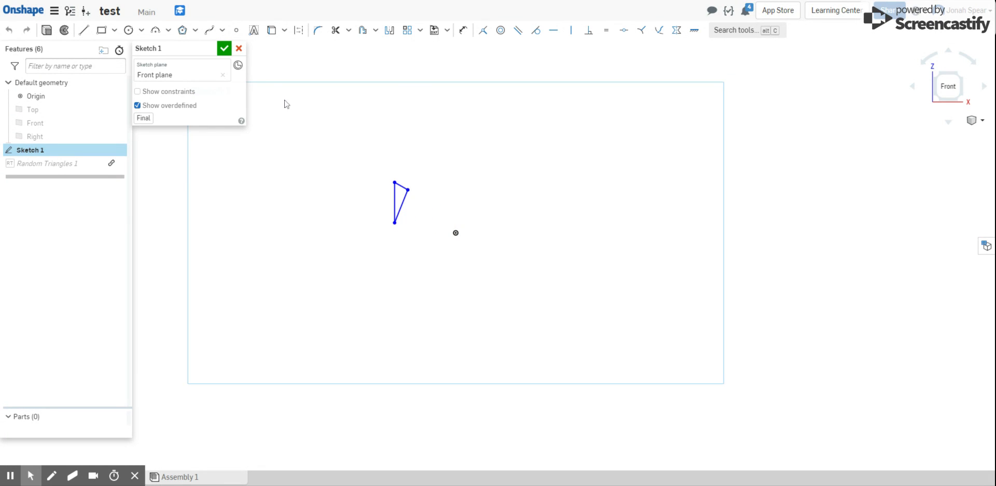
click(223, 48)
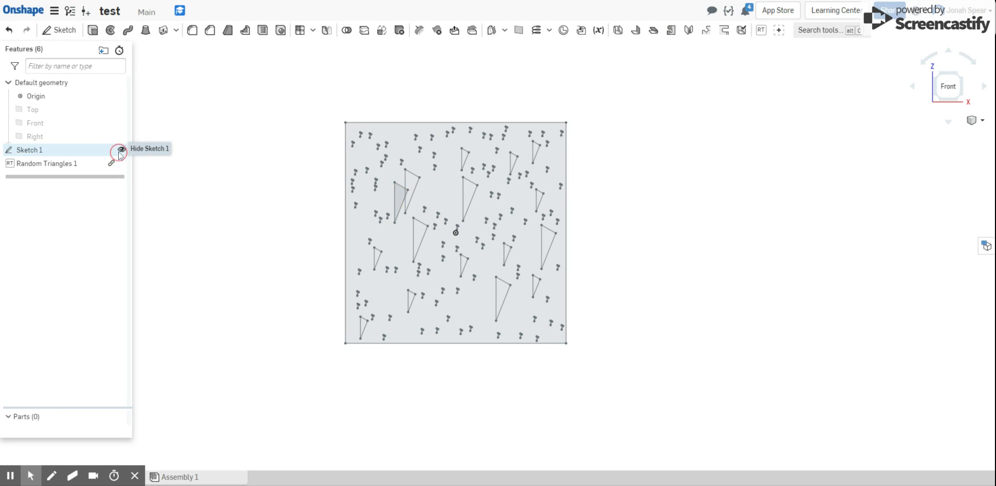
click(121, 151)
Extrude the square face surrounding the random triangles as a new solid with a blind depth of 1 in
mouse_move(652, 353)
right_down()
mouse_move(598, 320)
mouse_move(615, 314)
mouse_move(650, 353)
mouse_move(702, 342)
mouse_move(662, 336)
mouse_move(666, 325)
right_up()
click(432, 199)
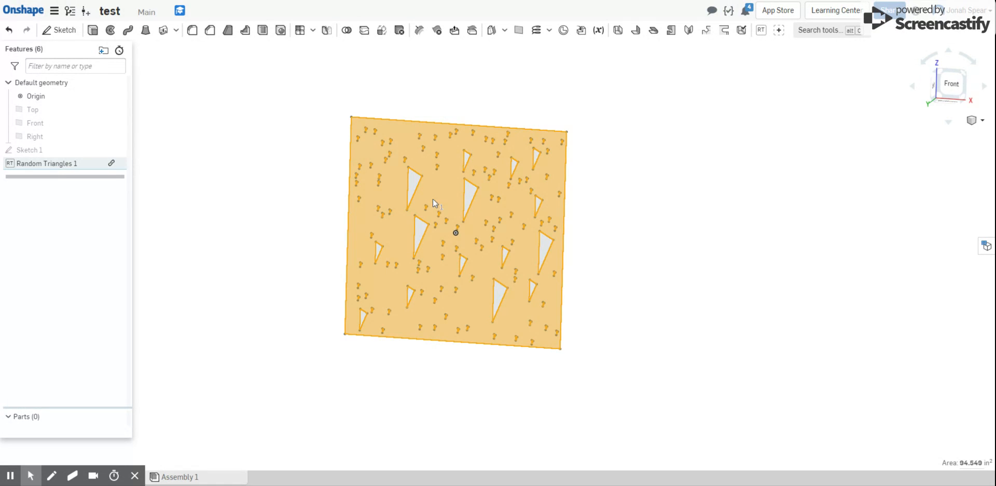
key(n)
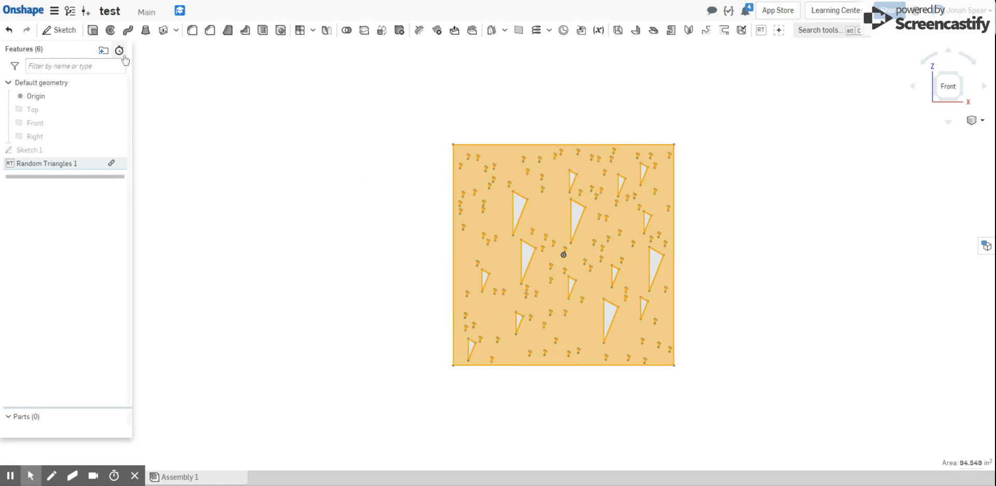
click(92, 31)
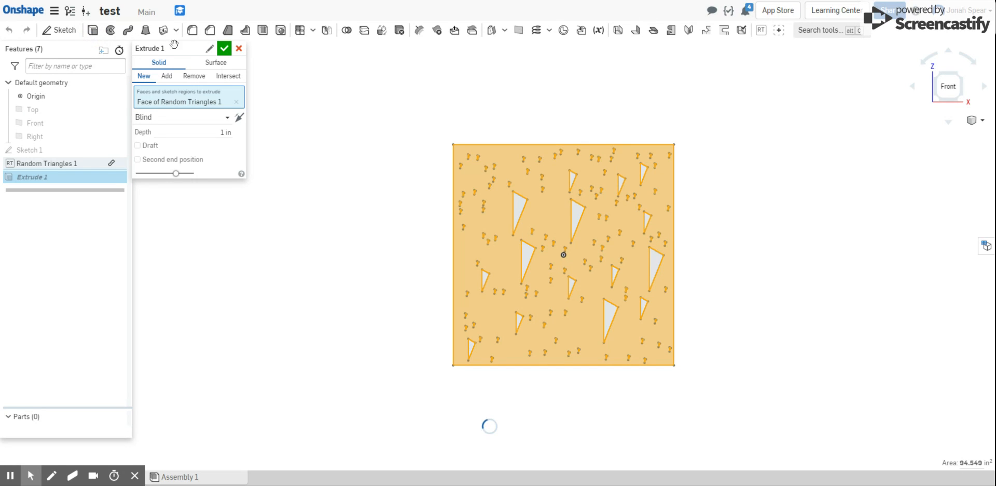
click(224, 49)
Hide the Random Triangles 1 feature and view the extruded plate at an angle
right_drag(437, 196, 386, 200)
click(120, 164)
right_drag(262, 216, 337, 210)
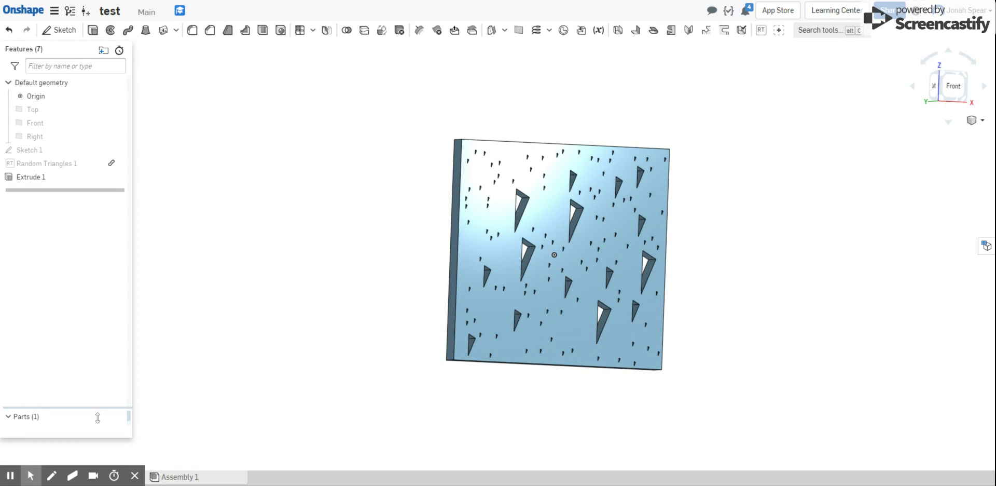